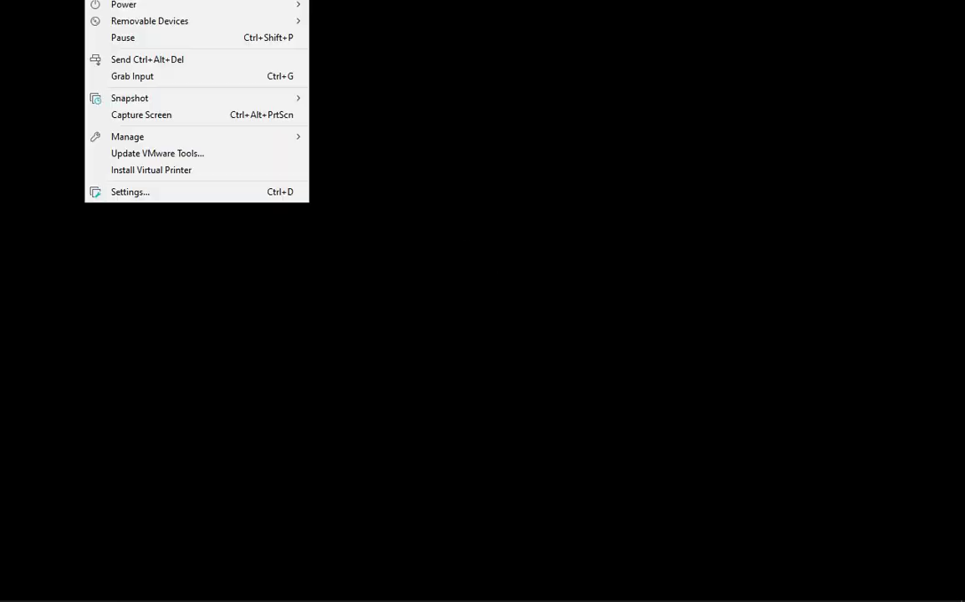
Send Ctrl+Alt+Del to the virtual machine, check the power options on the security screen and open Task Manager.
click(124, 55)
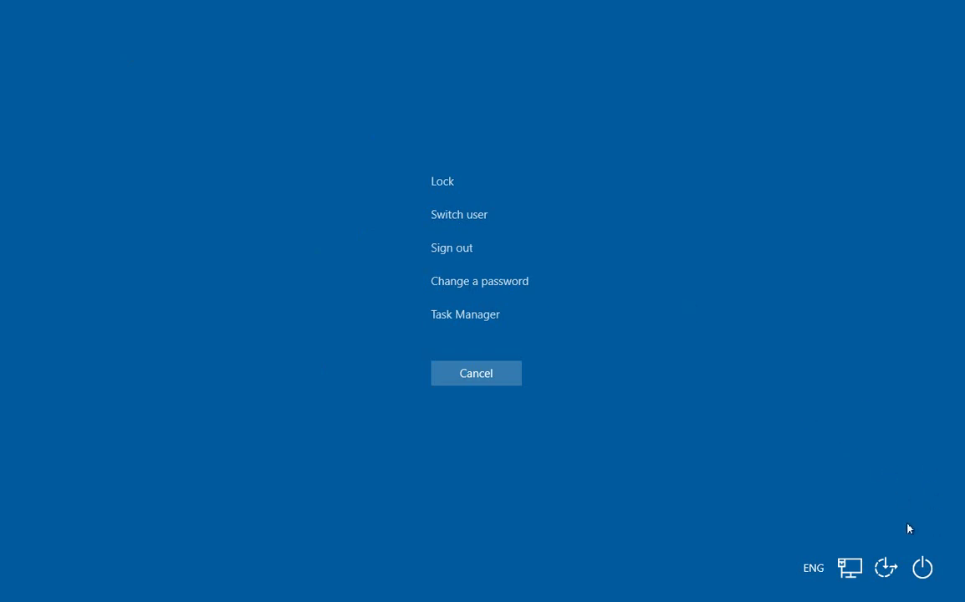
click(923, 565)
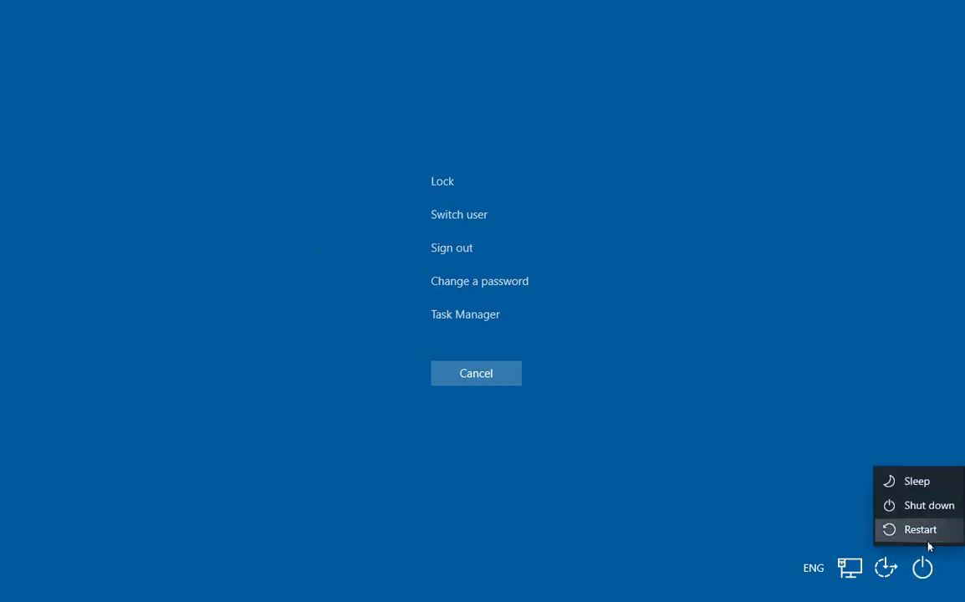
click(741, 431)
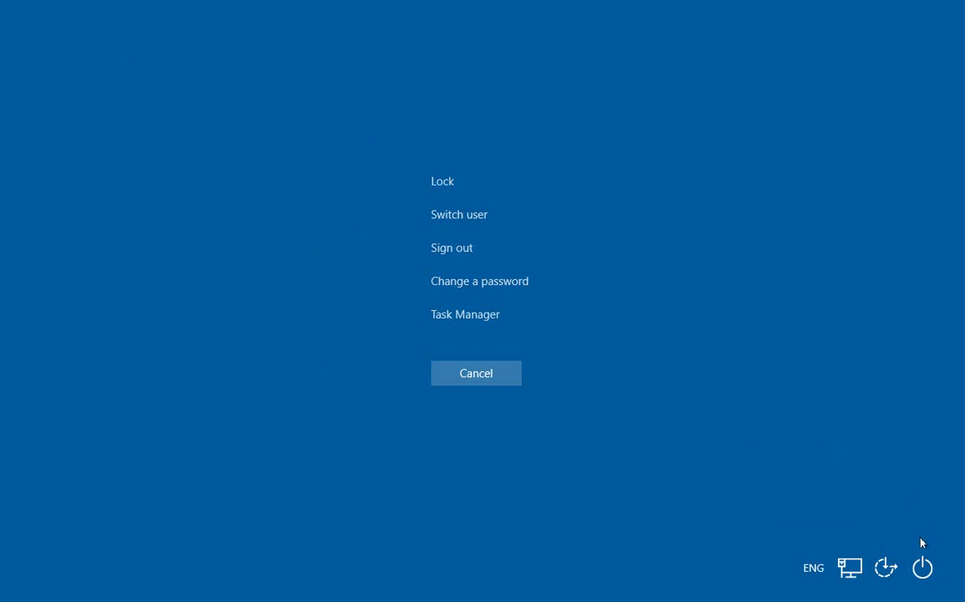
click(469, 322)
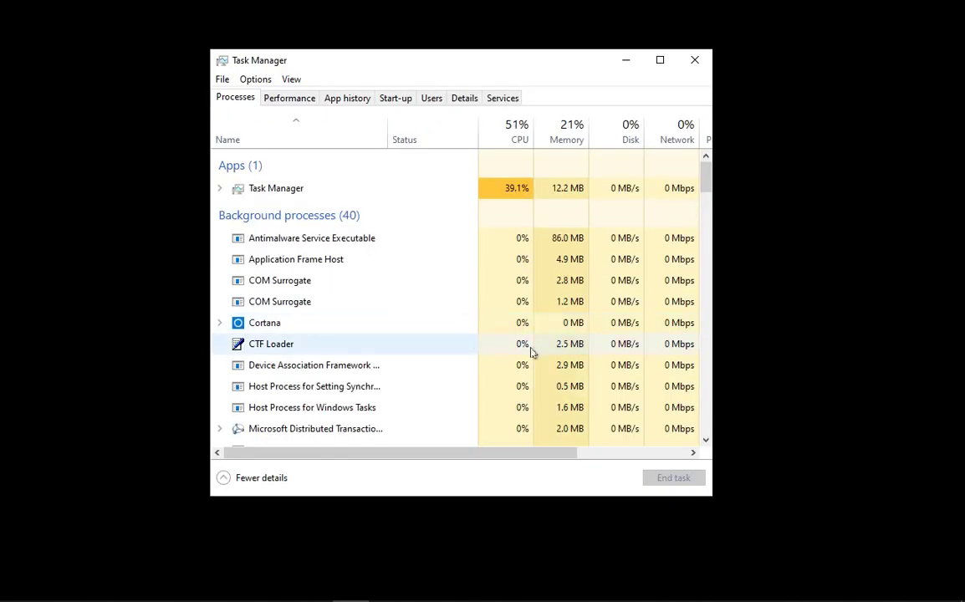
Collapse Task Manager to its compact view and restore the detailed process list, repositioning the window.
click(260, 482)
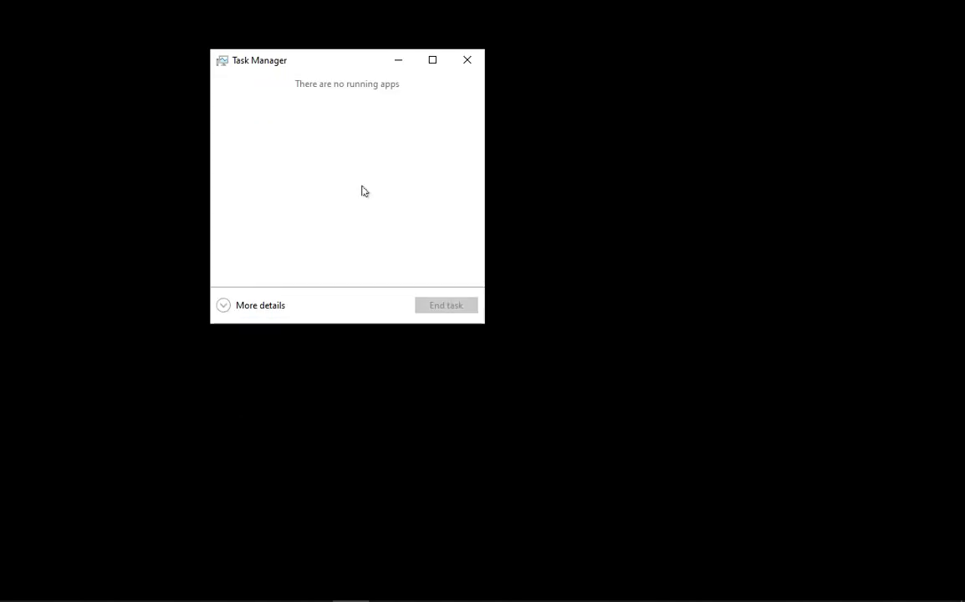
drag(343, 70, 385, 128)
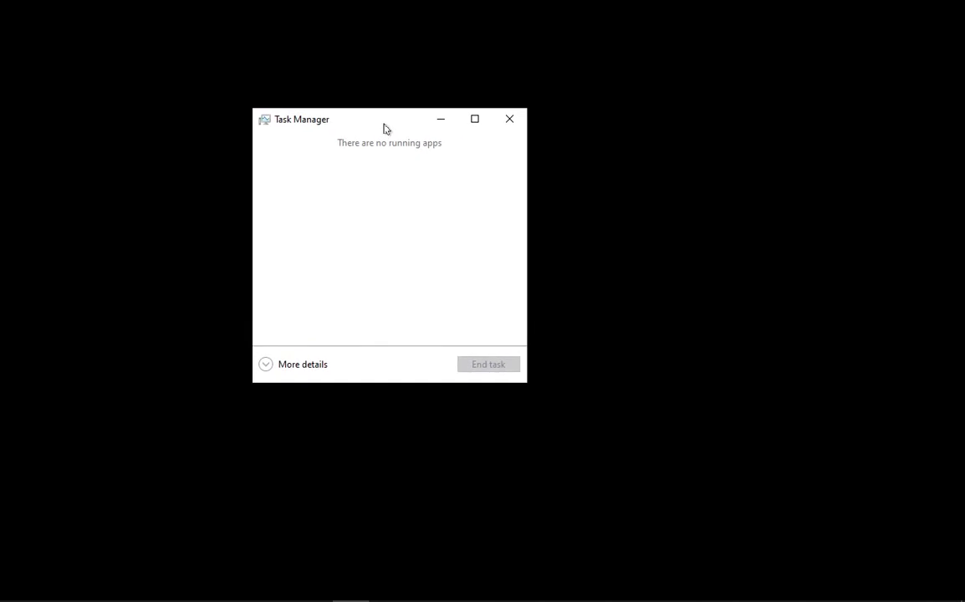
click(295, 371)
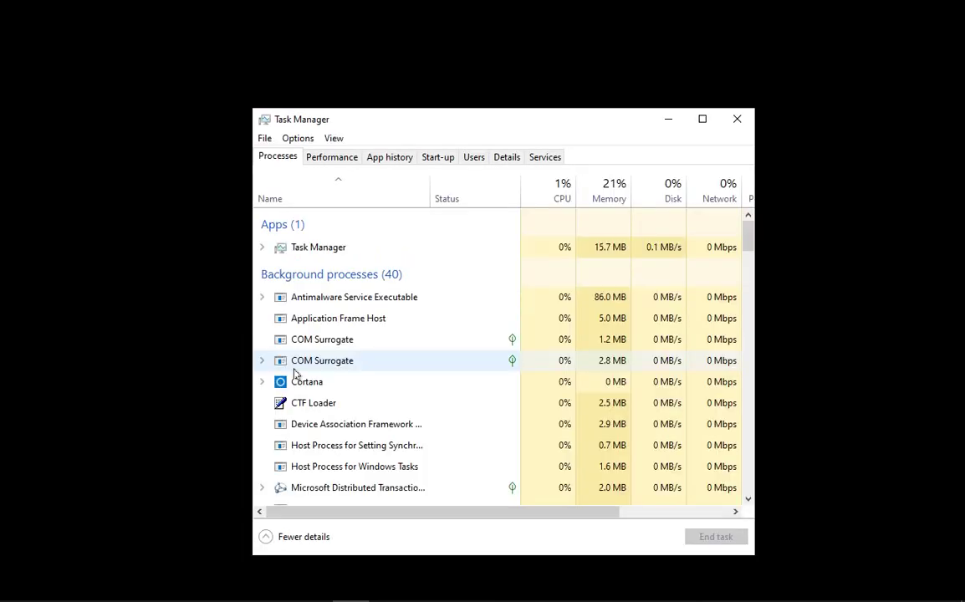
drag(424, 125, 390, 90)
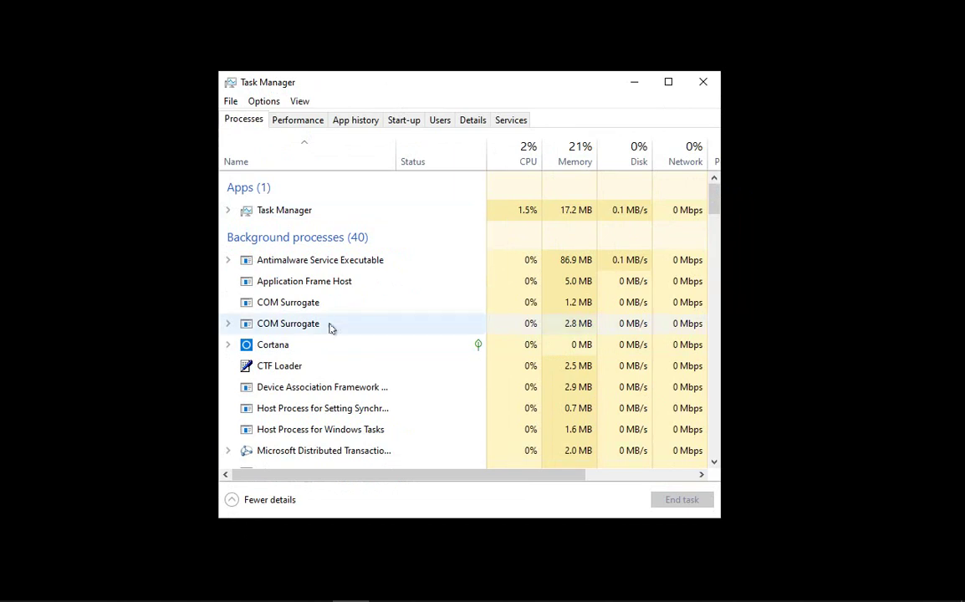
Locate Windows Explorer among the running processes and check the actions available for it, including Restart.
scroll(329, 330, down, 3)
scroll(323, 333, up, 3)
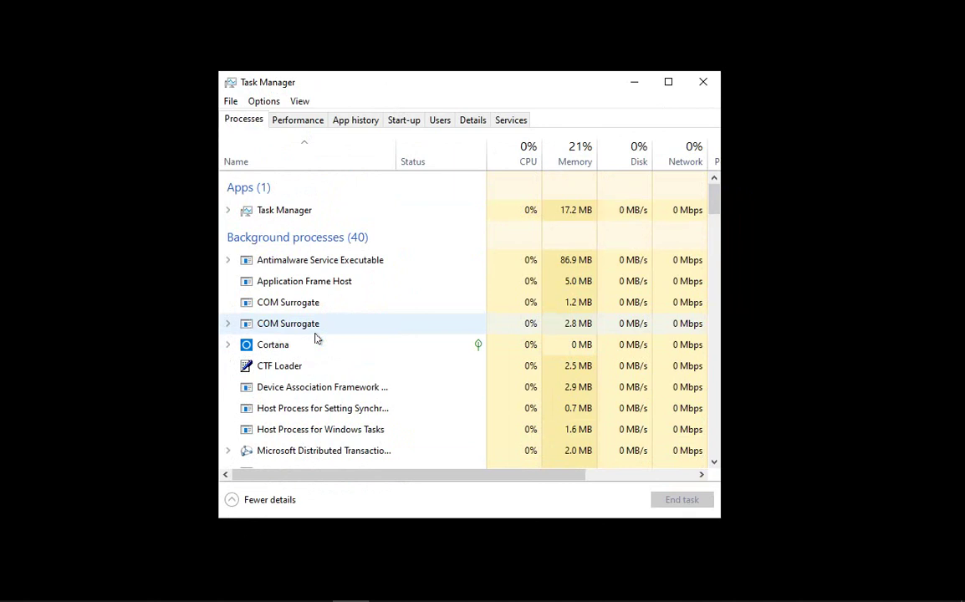
drag(715, 210, 695, 456)
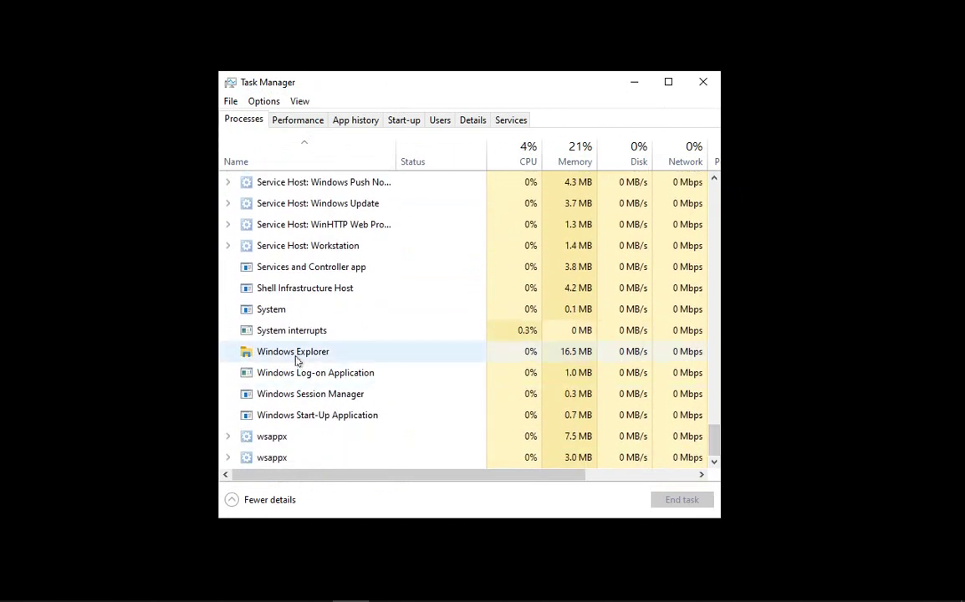
mouse_move(117, 598)
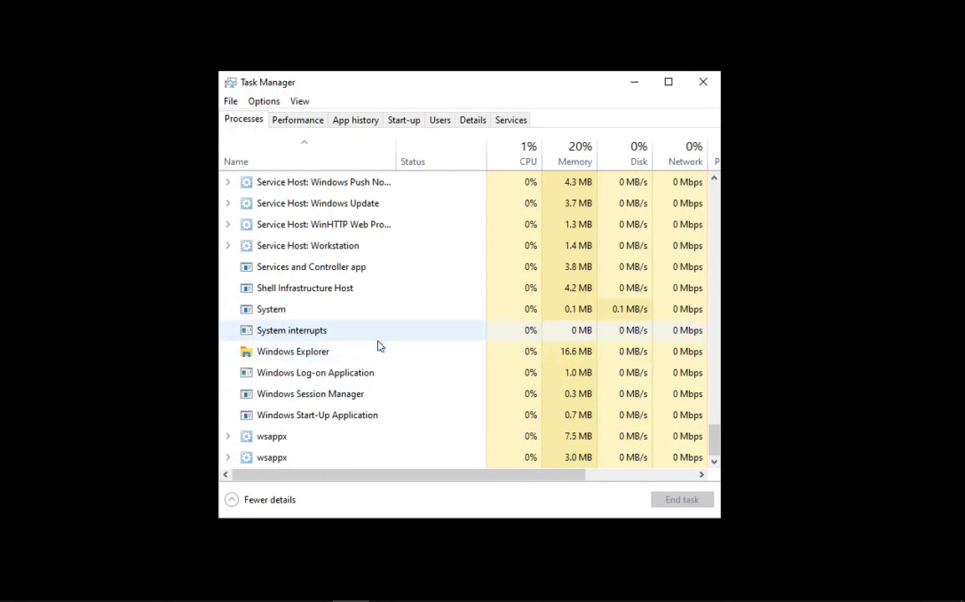
right_click(307, 358)
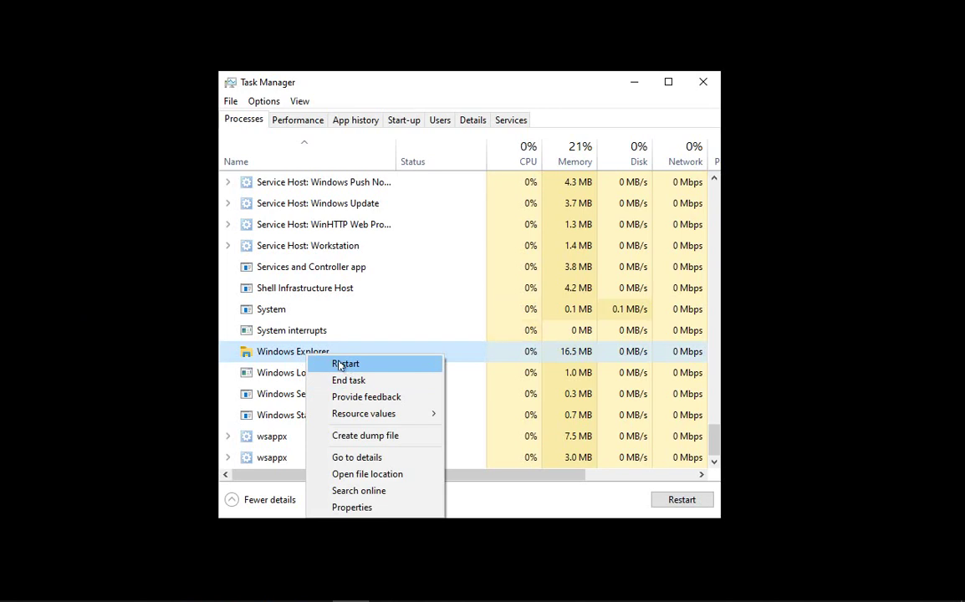
click(144, 300)
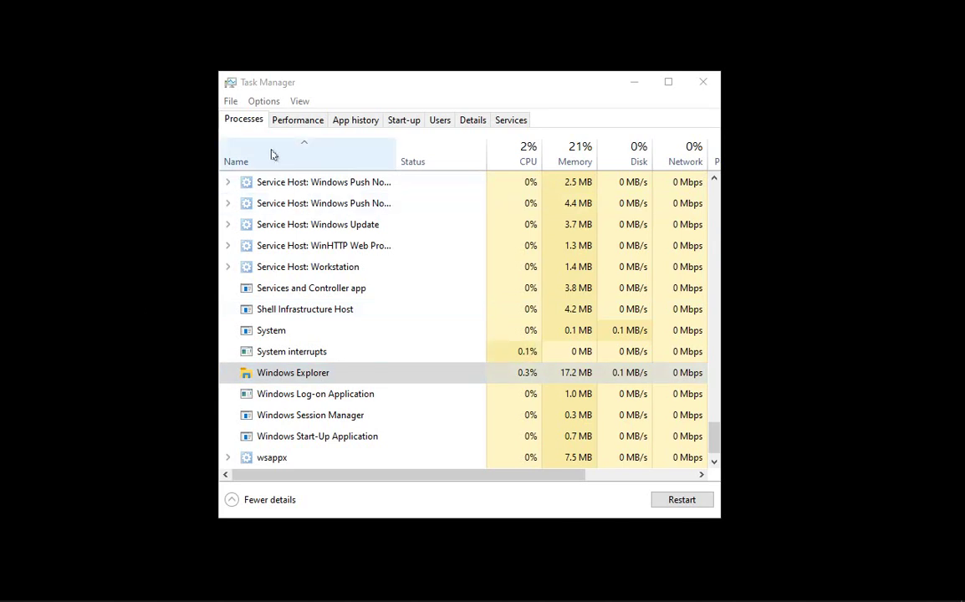
Run explorer.exe as a new task with administrative privileges from Task Manager and close the File Explorer window.
click(231, 101)
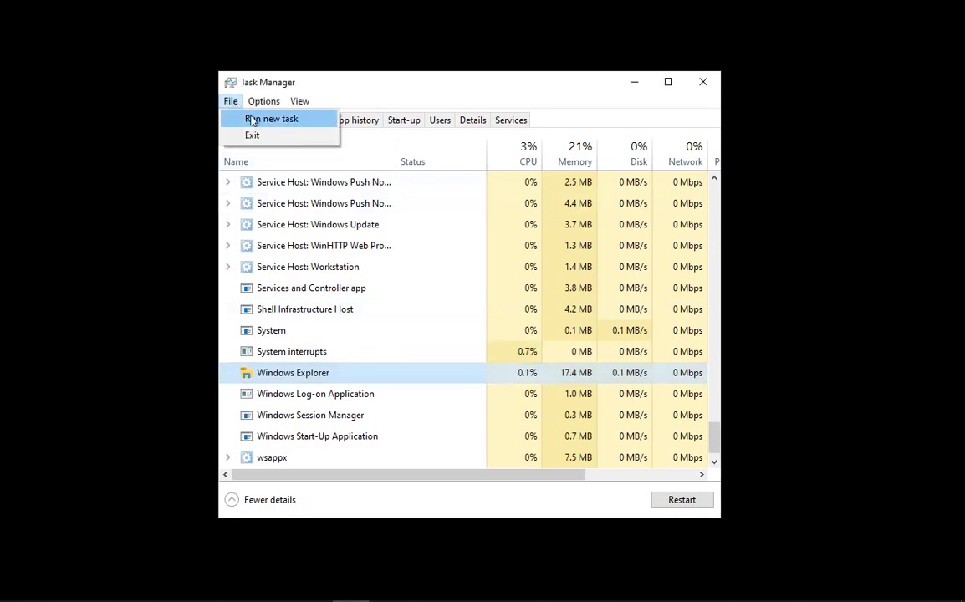
click(271, 119)
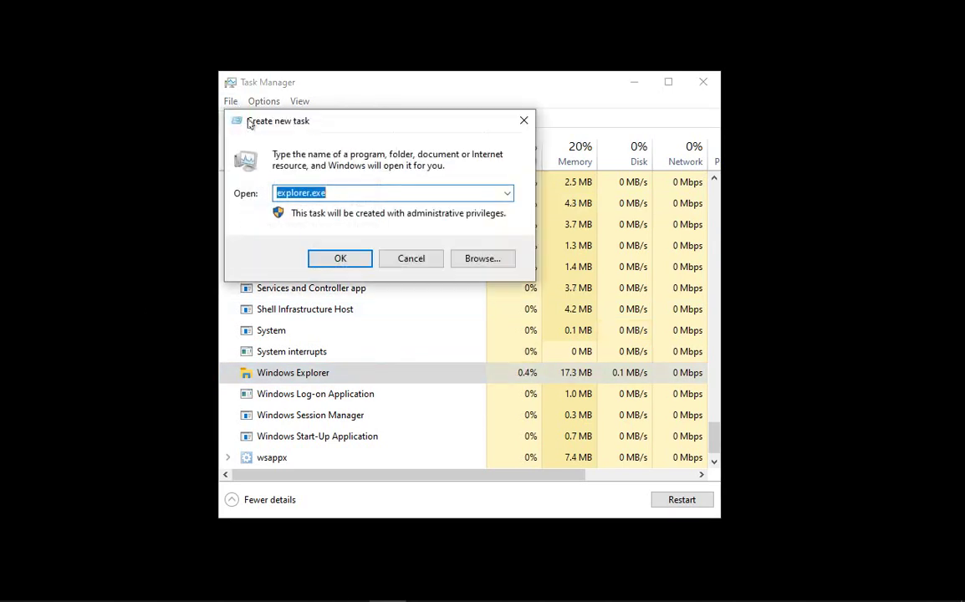
click(360, 194)
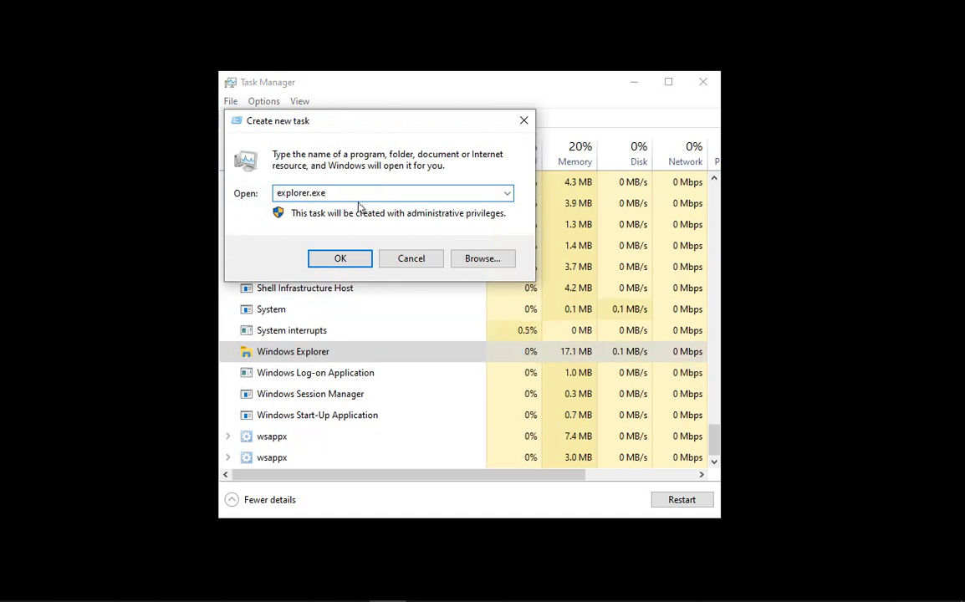
click(352, 261)
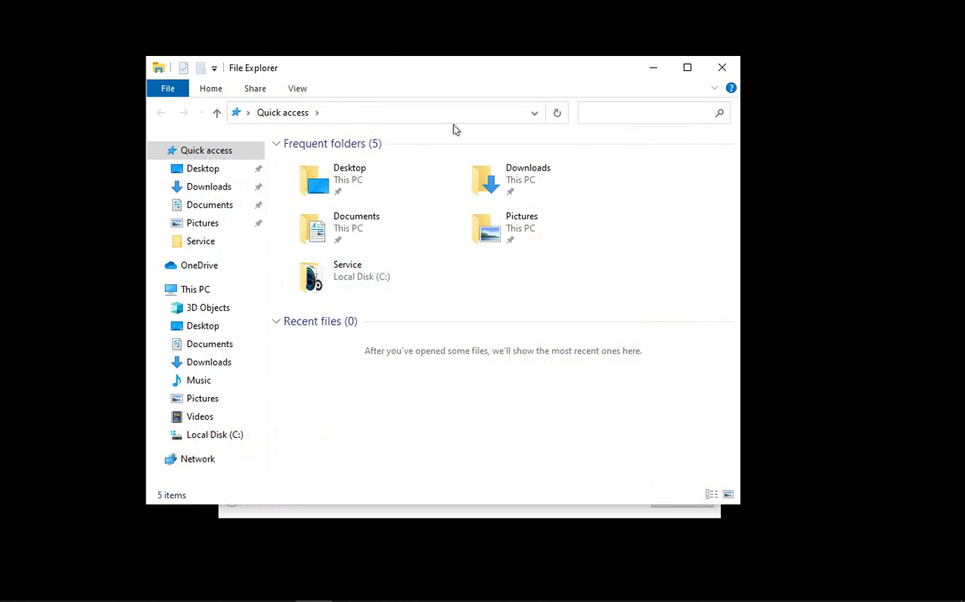
drag(464, 73, 497, 86)
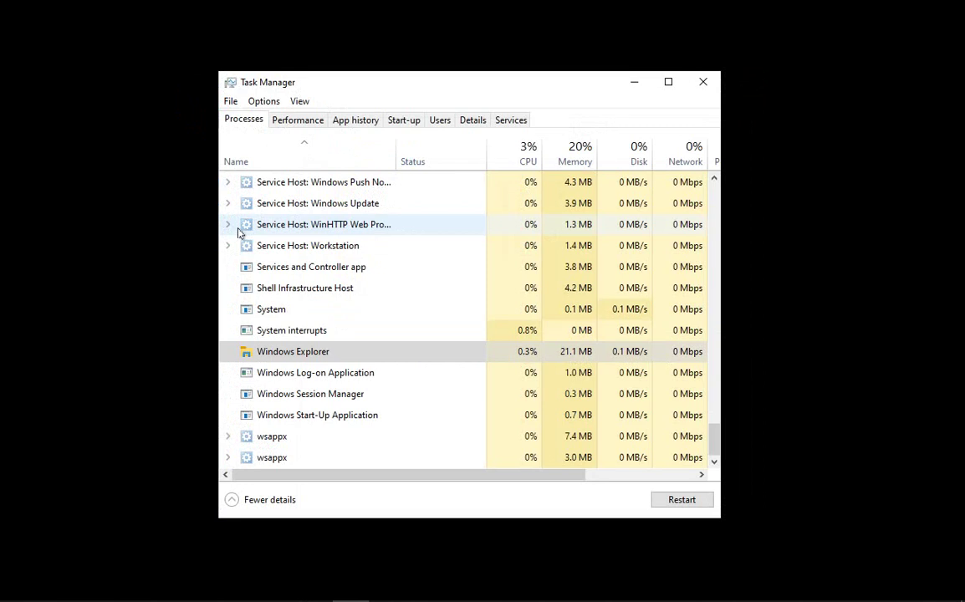
Begin another new task, browse for its program file, and enlarge the file browser window and its navigation pane.
click(230, 102)
click(248, 119)
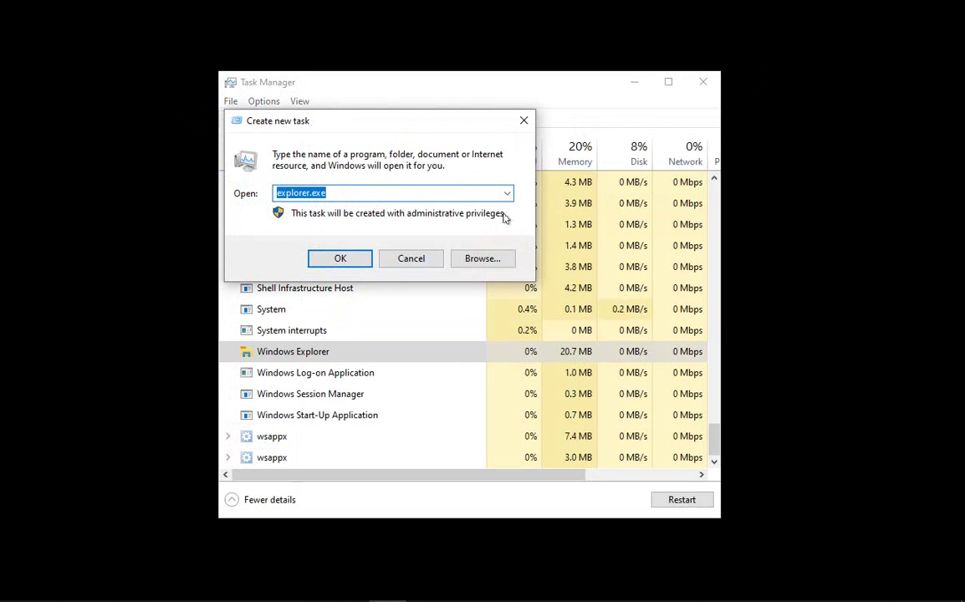
click(489, 264)
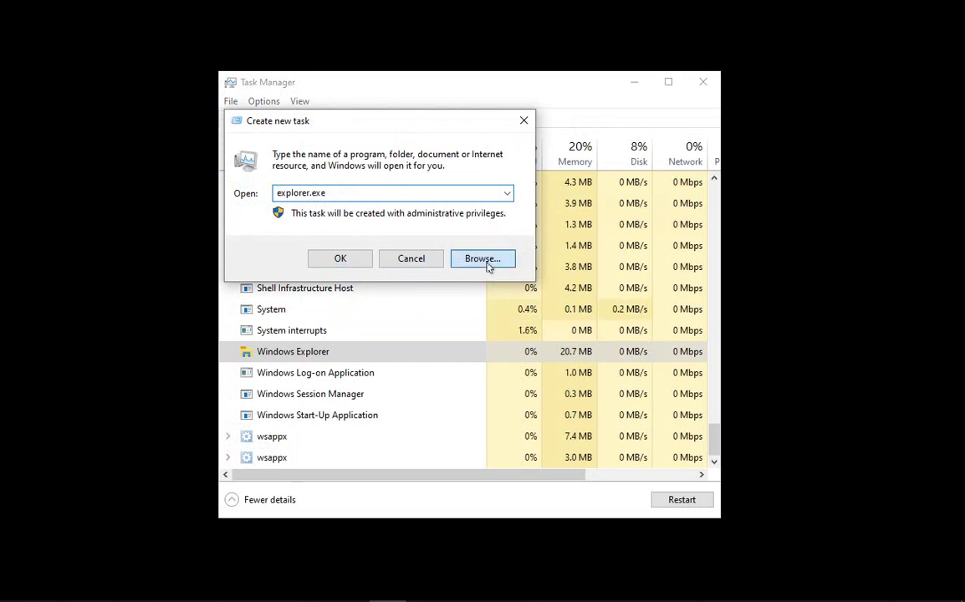
drag(618, 157, 403, 42)
drag(499, 373, 938, 584)
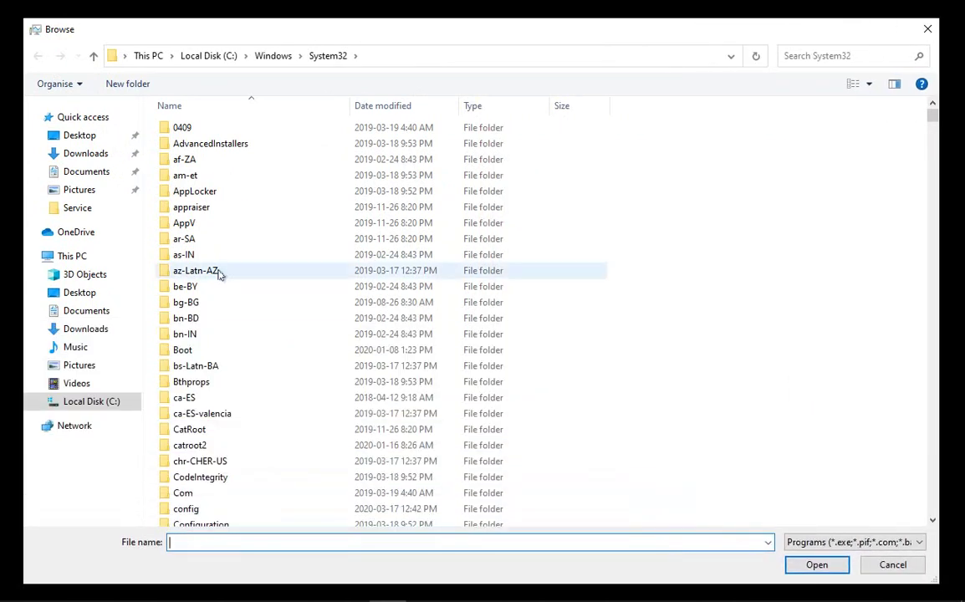
drag(144, 488, 200, 489)
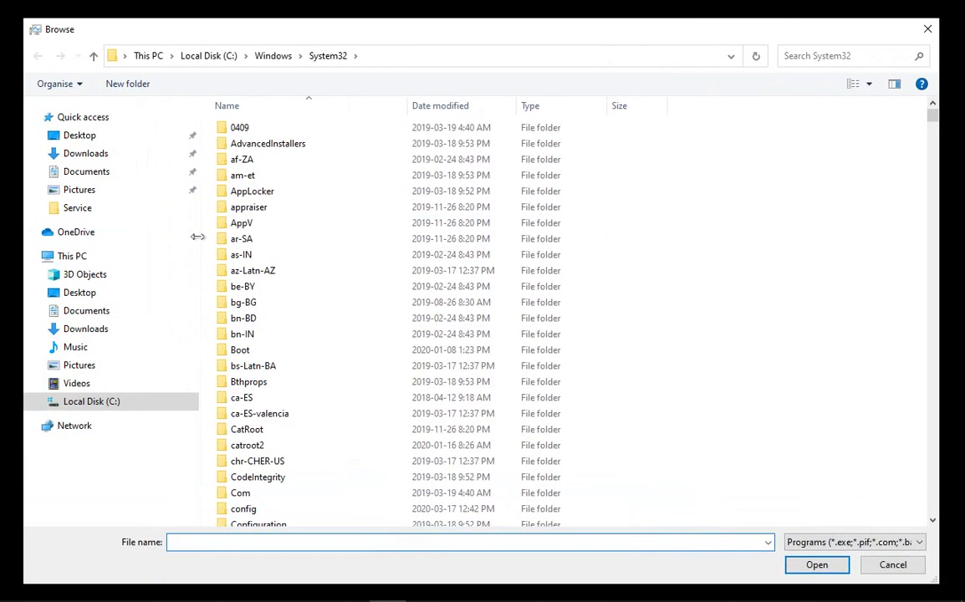
Look through Program Files (x86), Program Files and its Windows Defender folder on drive C, and close the file browser.
click(83, 403)
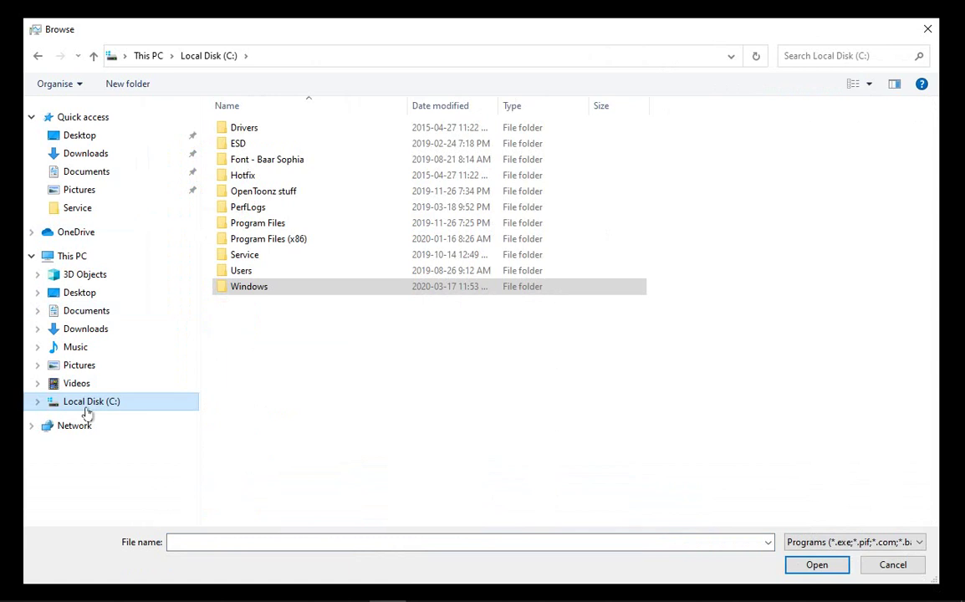
double_click(276, 240)
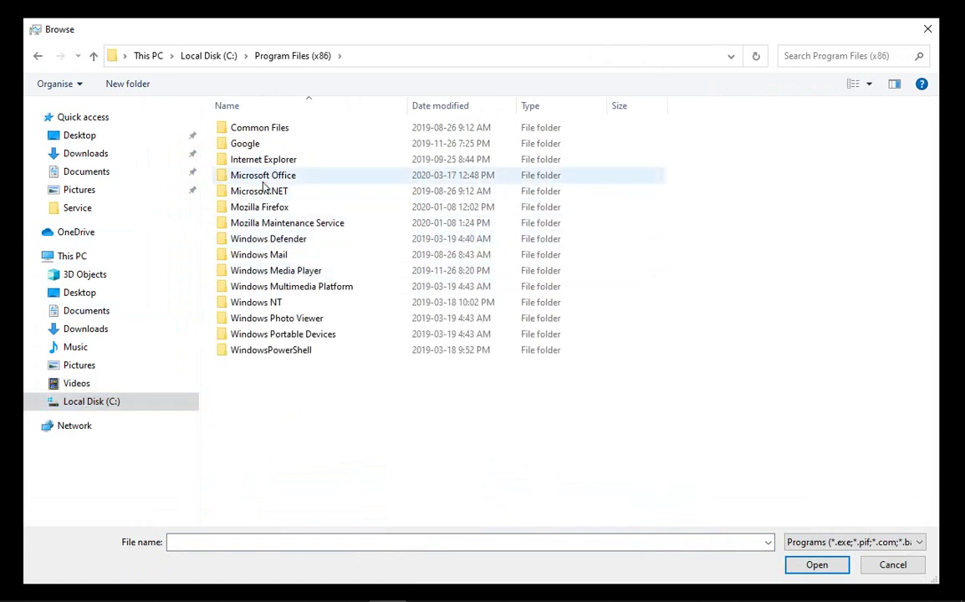
click(247, 60)
click(260, 161)
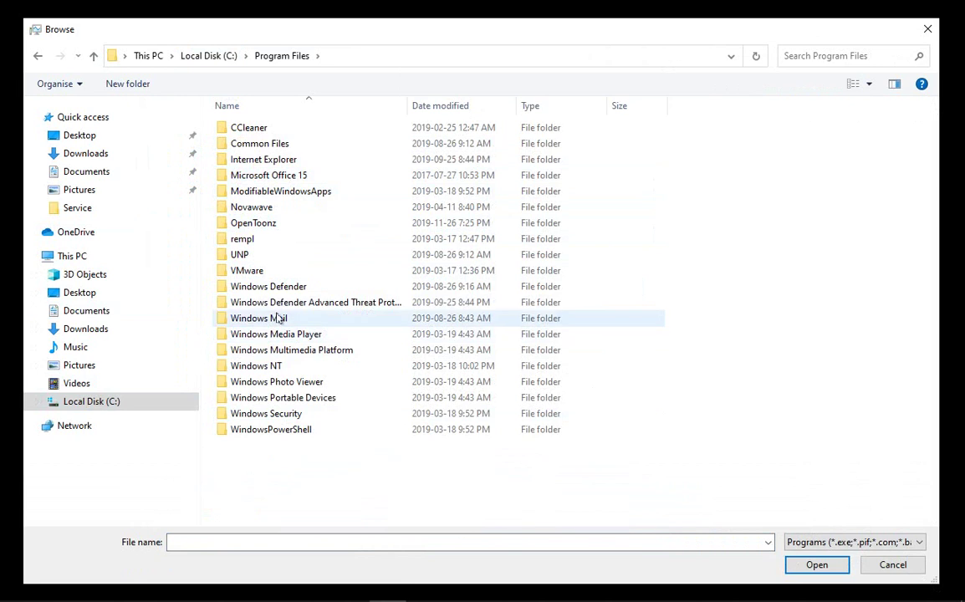
double_click(280, 286)
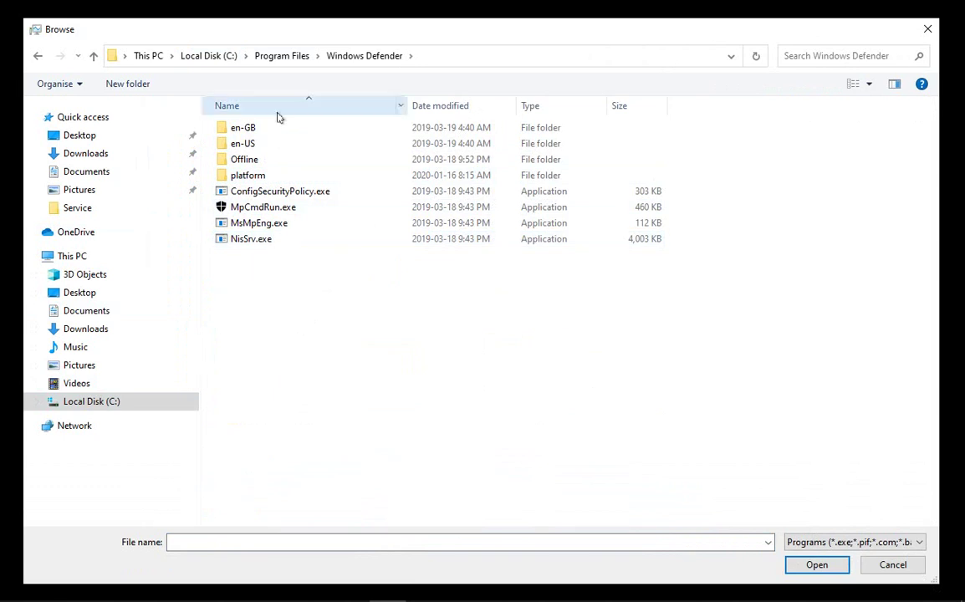
click(294, 58)
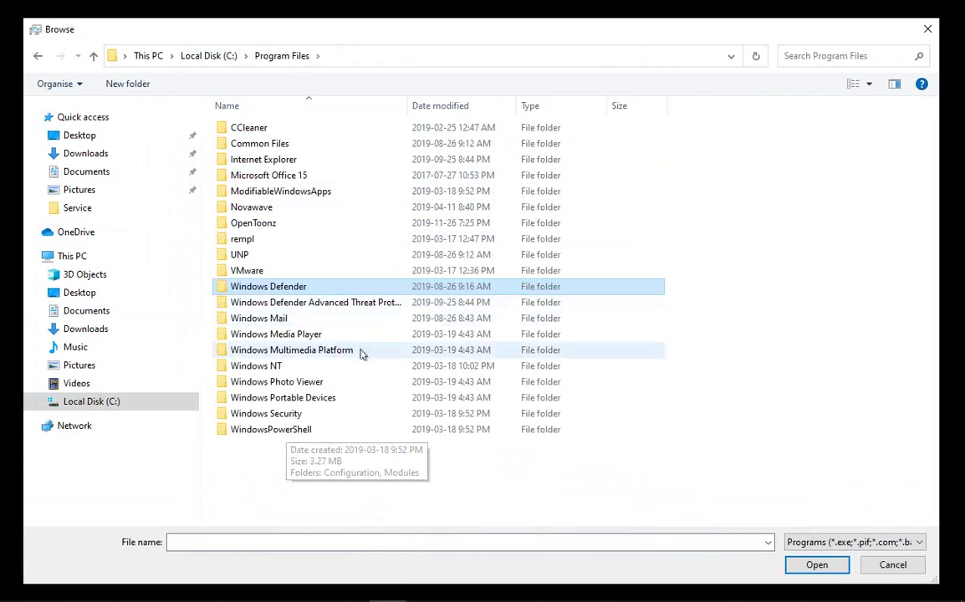
click(927, 31)
Run cmd as the new task with administrative privileges and reposition the Command Prompt window.
double_click(335, 193)
text(cm)
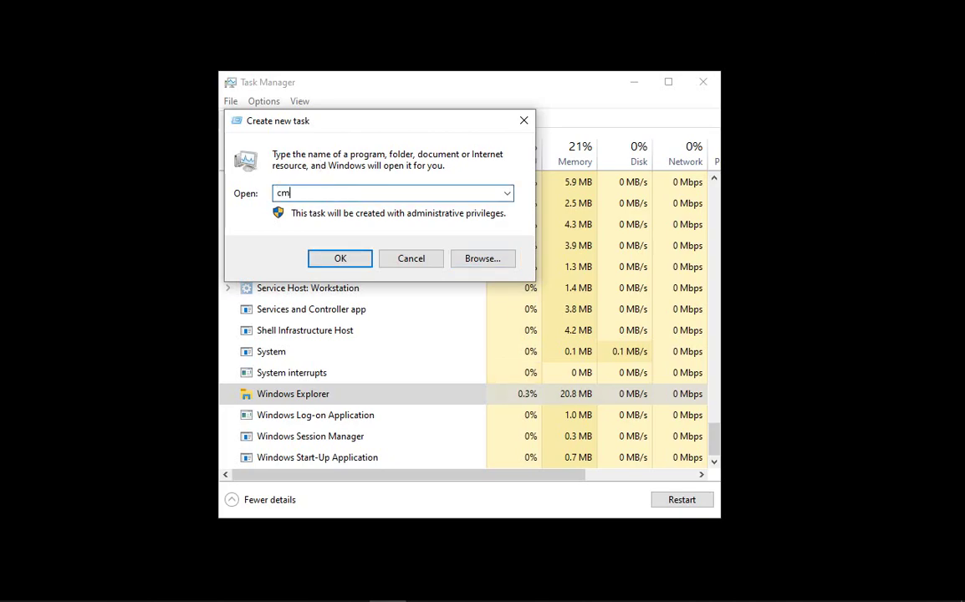
text(d)
click(340, 259)
drag(308, 58, 380, 79)
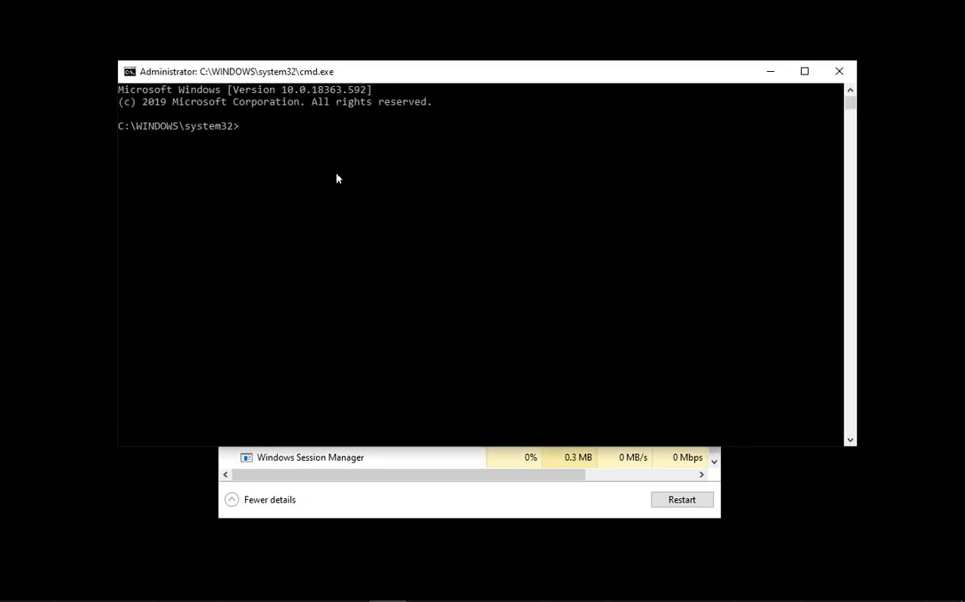
Run a system file check in Command Prompt with sfc /scannow.
text(scansfc /scannow)
key(Return)
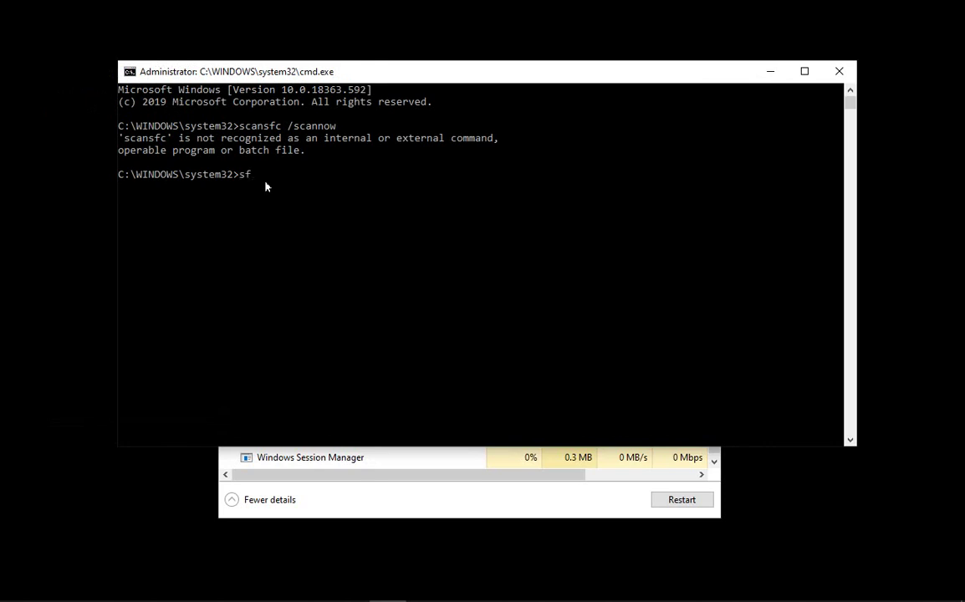
text(annow)
key(Return)
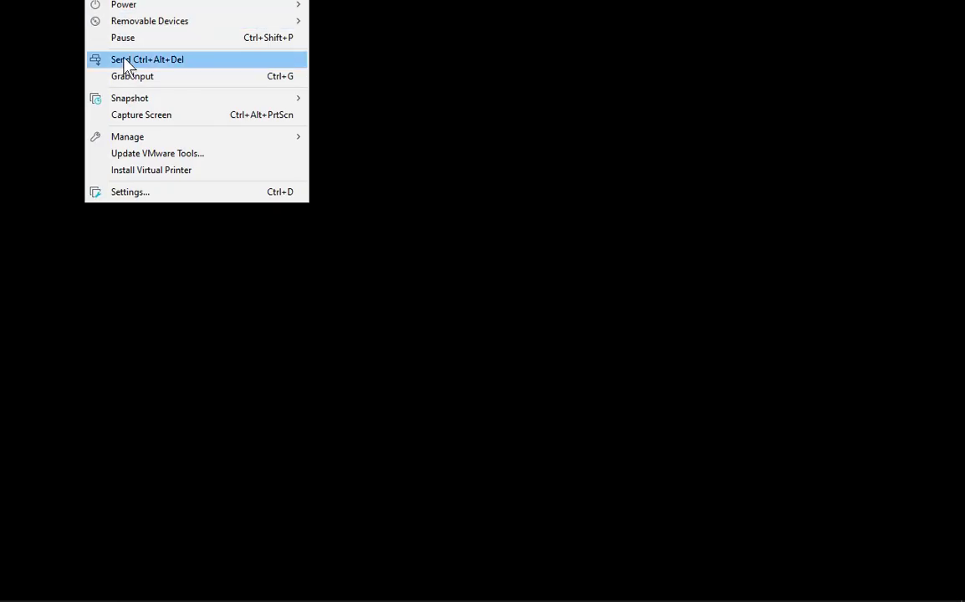
Send Ctrl+Alt+Del again, restart the PC into the recovery environment and open the Troubleshoot options.
click(122, 60)
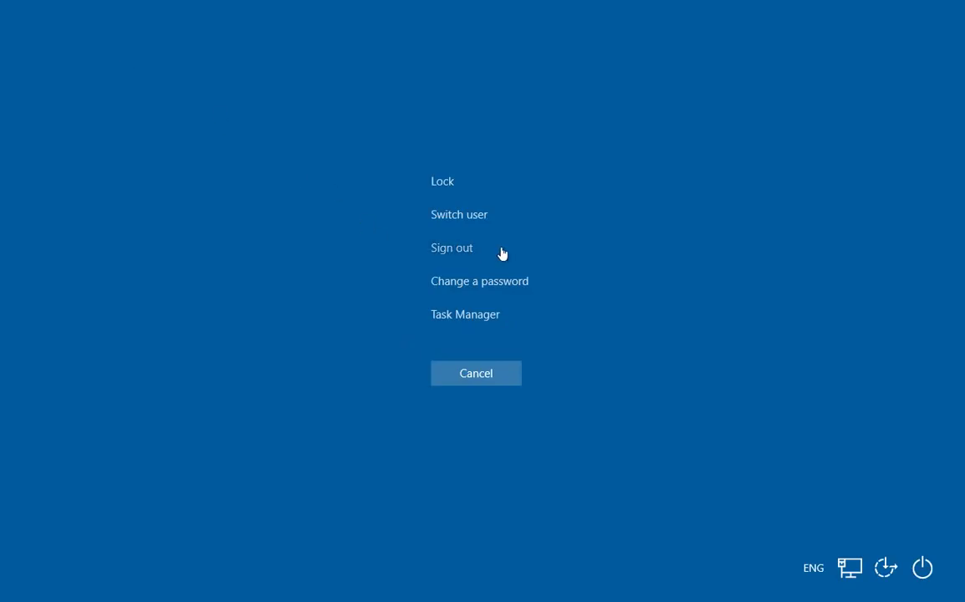
click(922, 569)
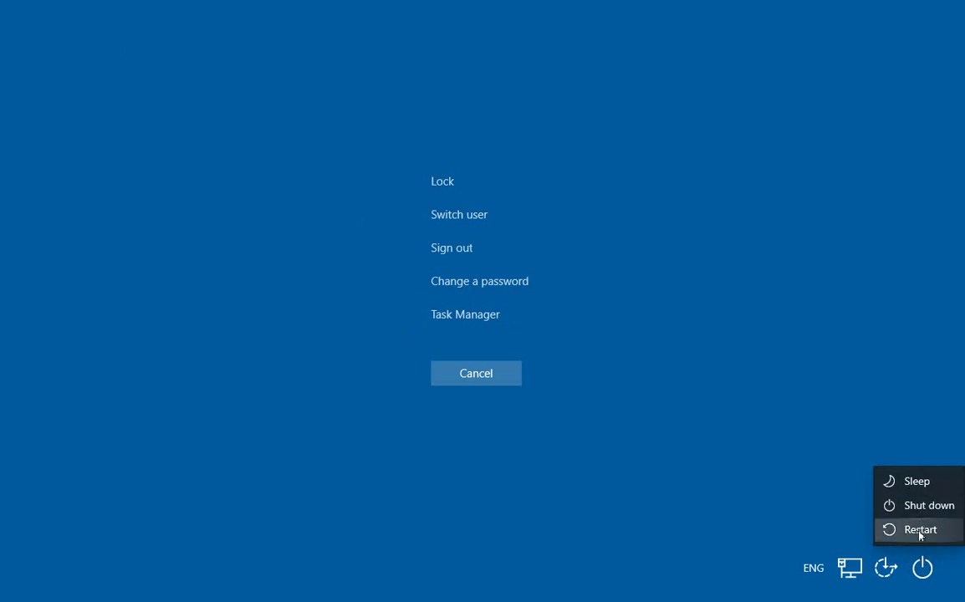
click(921, 532)
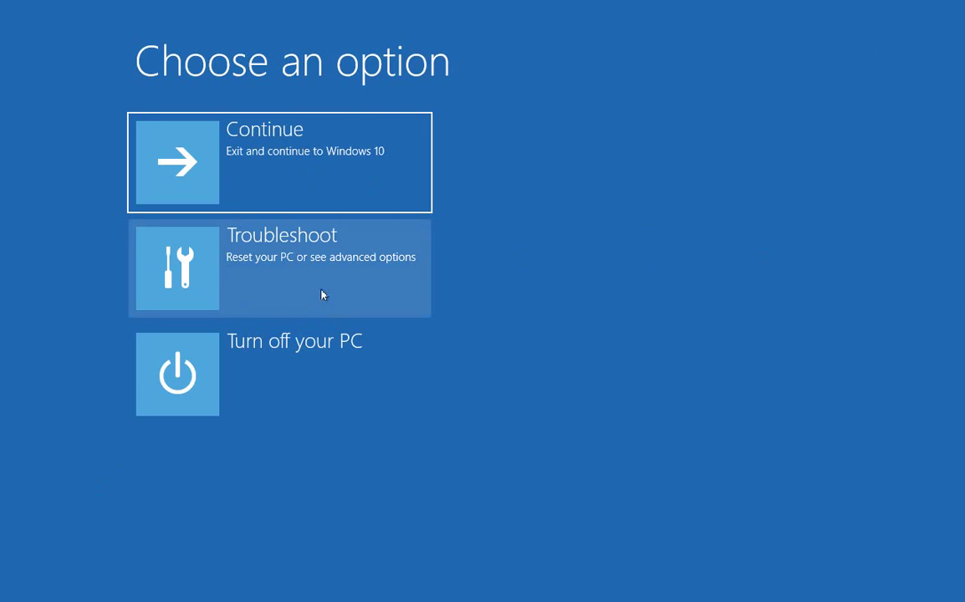
click(255, 284)
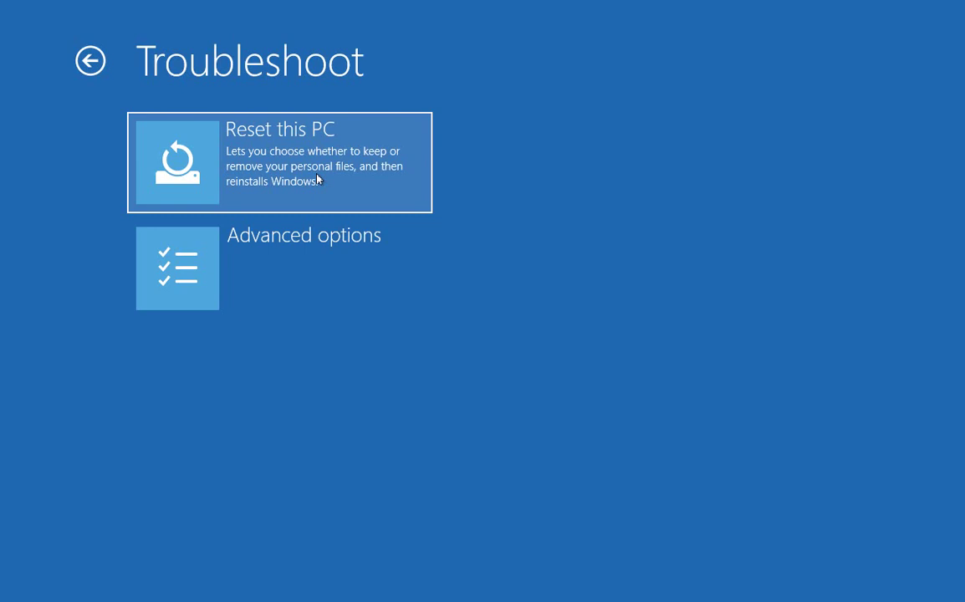
Open the advanced recovery options, look at the Uninstall Updates choices and return to the advanced options.
click(261, 273)
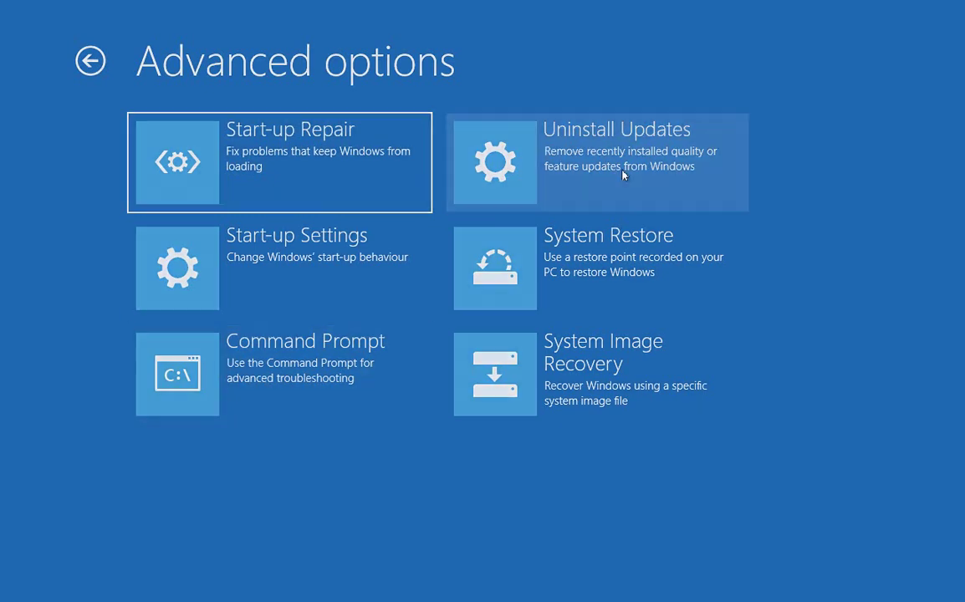
click(623, 174)
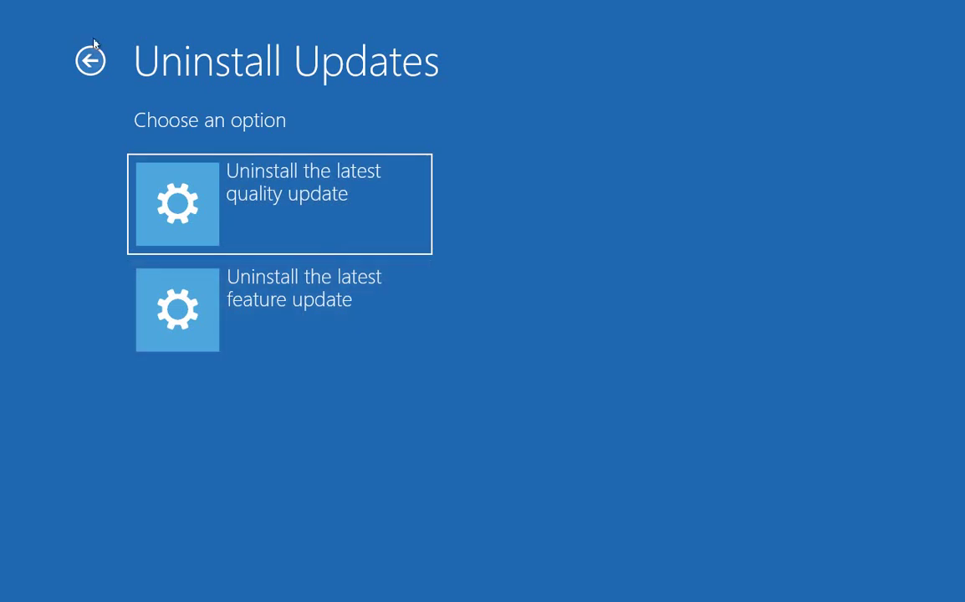
click(92, 67)
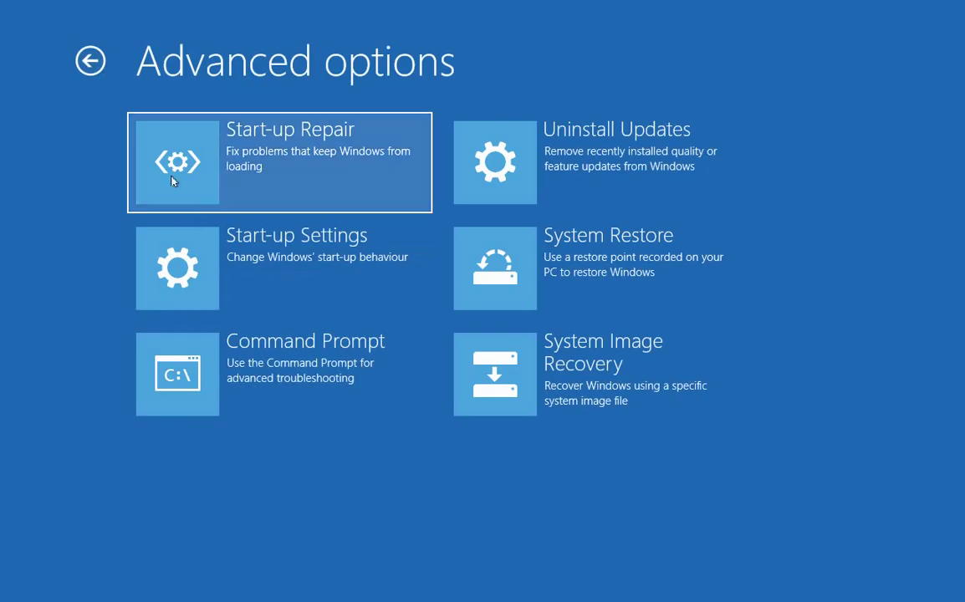
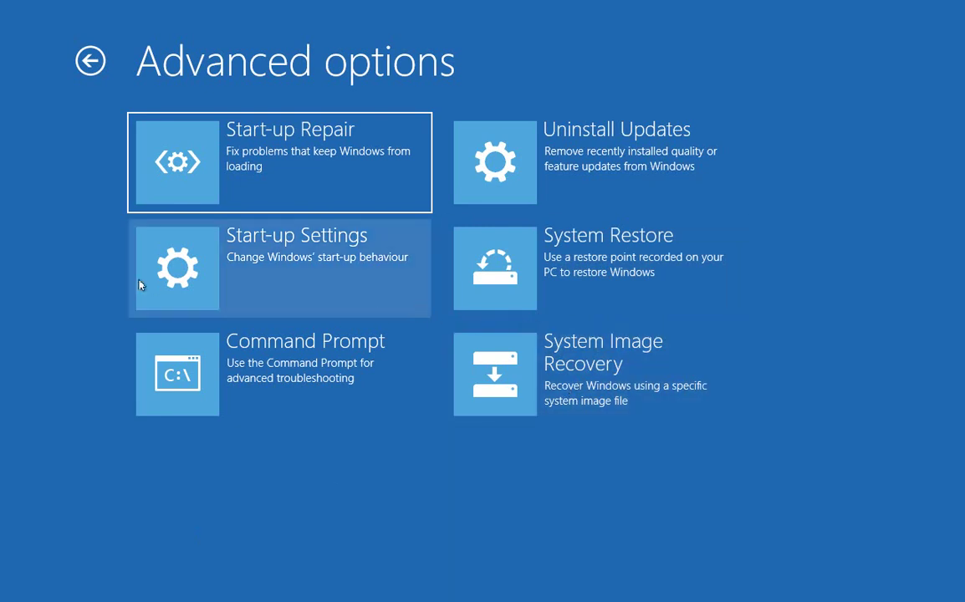
Restart the PC through Start-up Settings to reach the Windows start-up behaviour options.
click(182, 303)
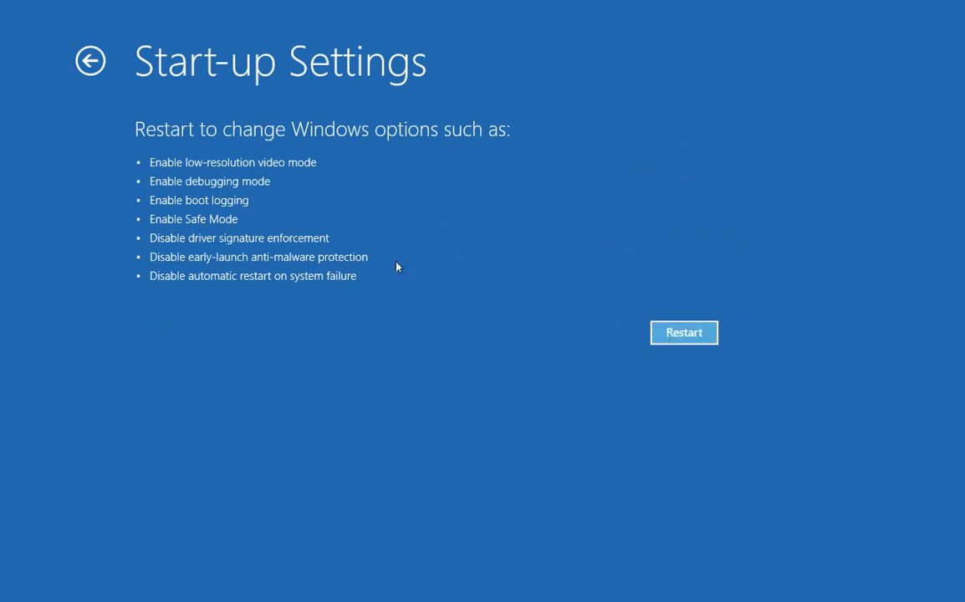
click(689, 336)
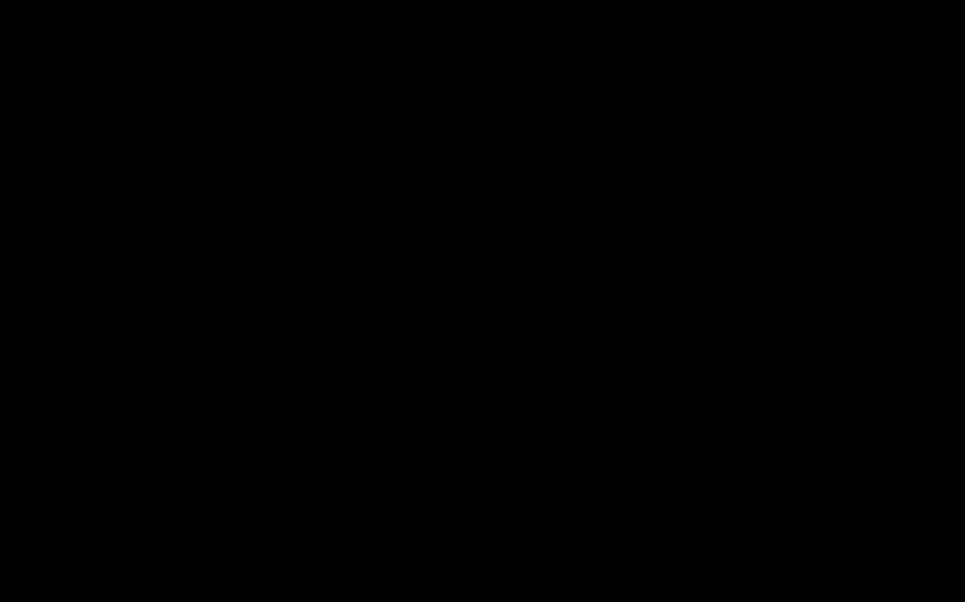